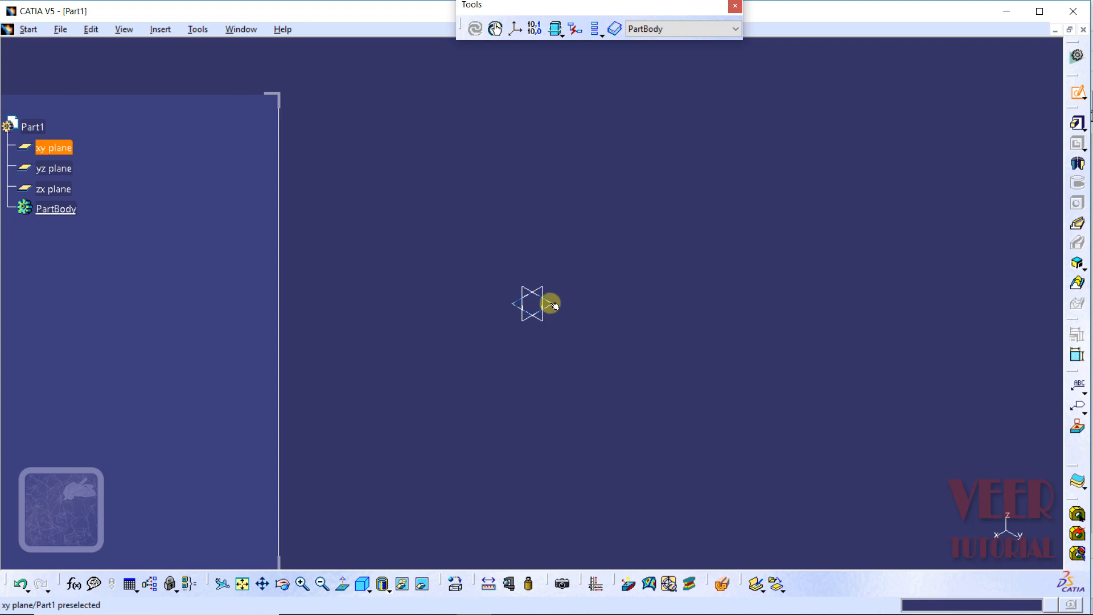
# Start a sketch on the xy plane, narrow the specification tree area and show the transformation tools containing Offset.
pyautogui.click(550, 307)
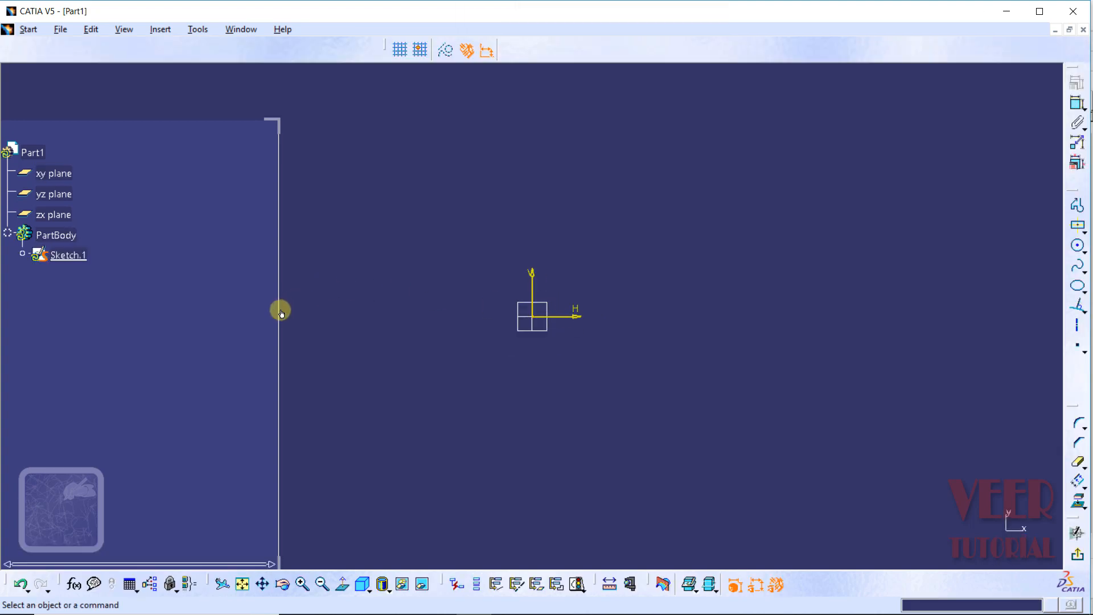
pyautogui.moveTo(279, 310); pyautogui.dragTo(137, 317)
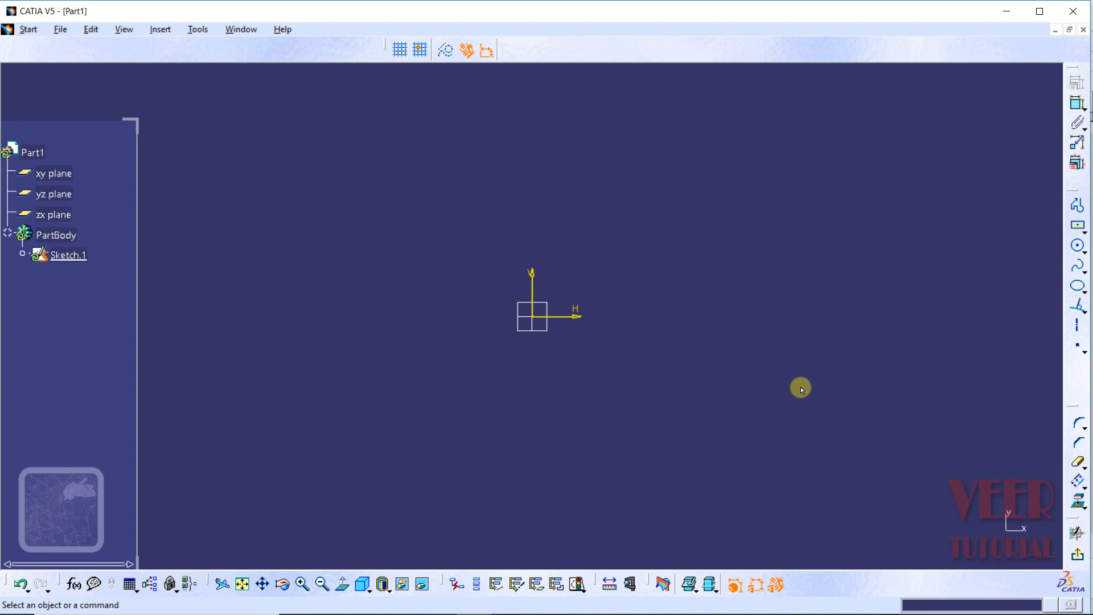
pyautogui.click(1083, 487)
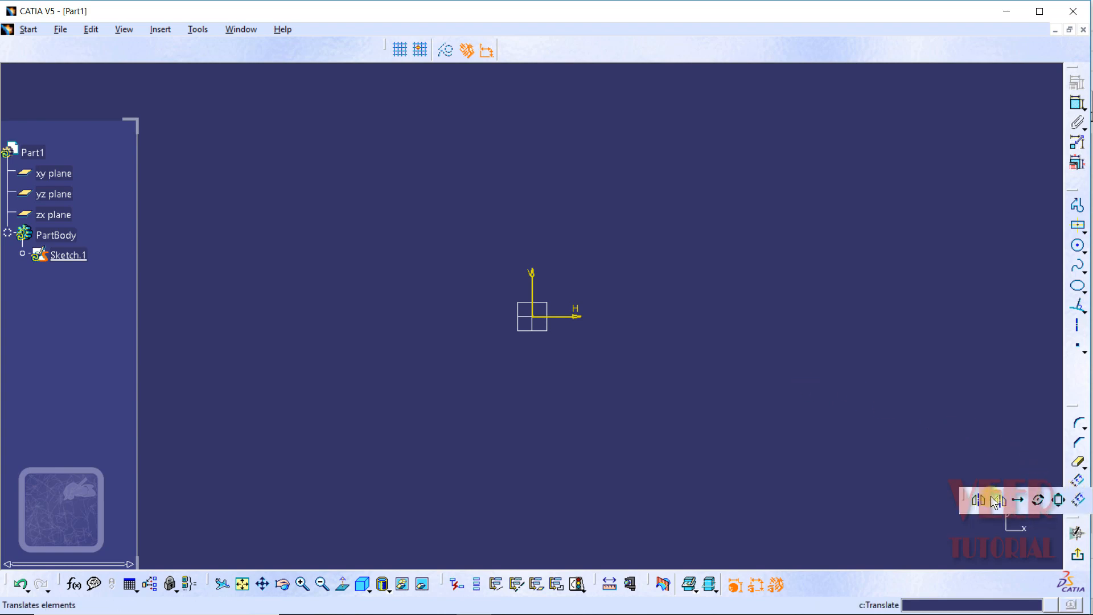
pyautogui.click(1079, 500)
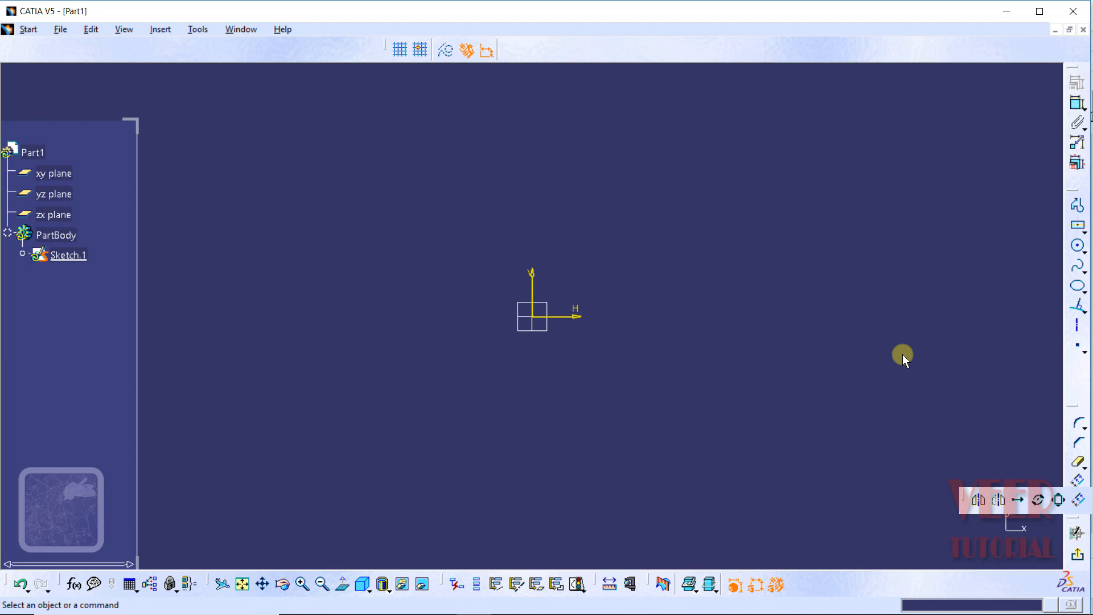
# Open the Offset part from the project files folder and turn off the ground grid display.
pyautogui.click(60, 30)
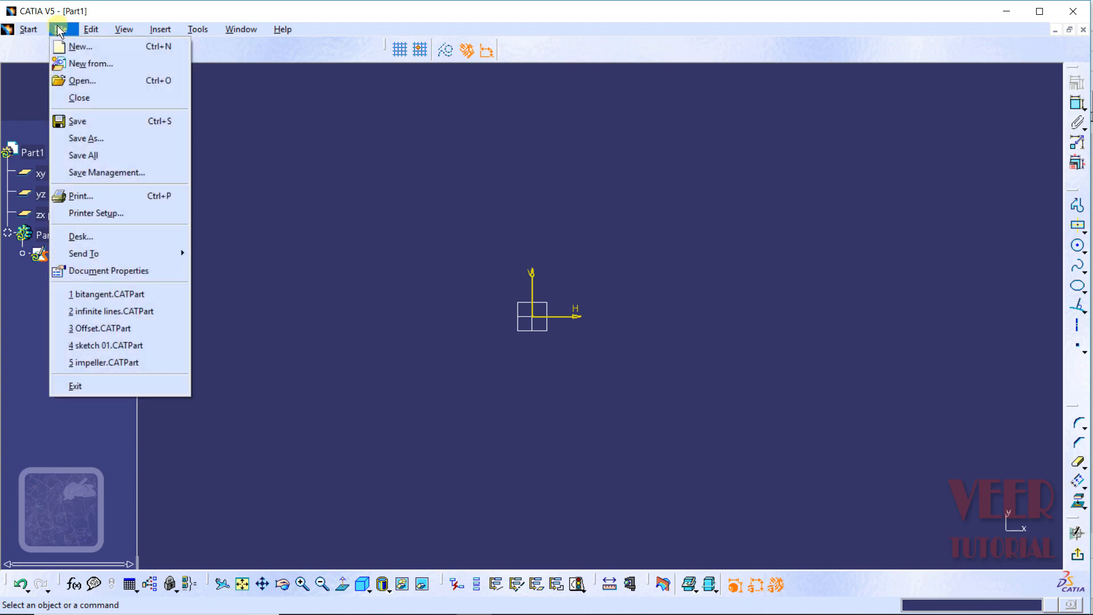
pyautogui.click(73, 78)
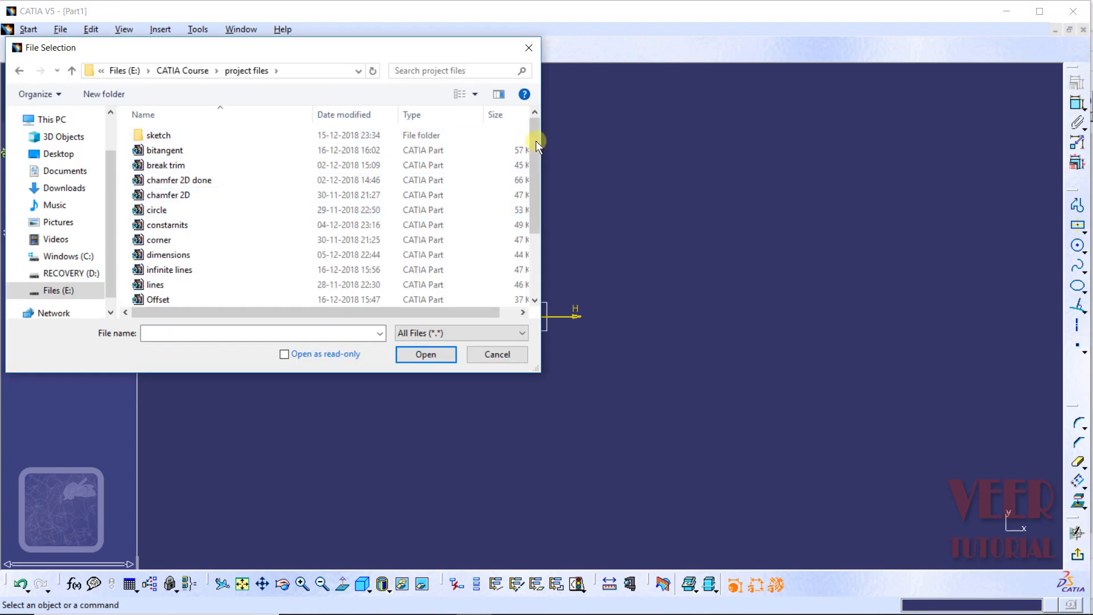
pyautogui.scroll(-1, 532, 161)
pyautogui.moveTo(533, 180); pyautogui.dragTo(533, 254)
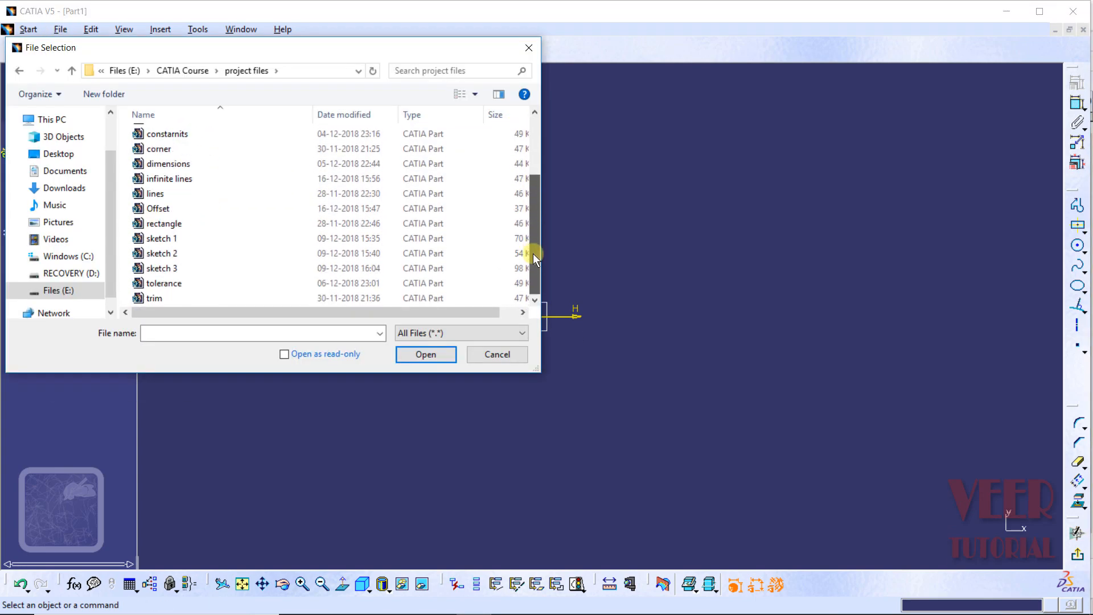
pyautogui.click(180, 207)
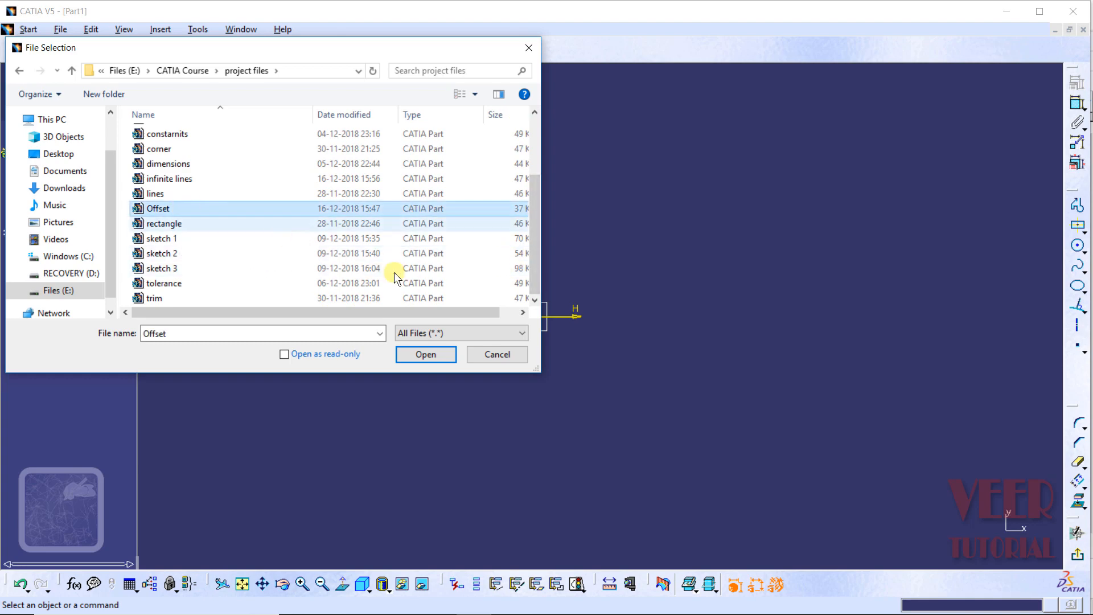
pyautogui.click(421, 354)
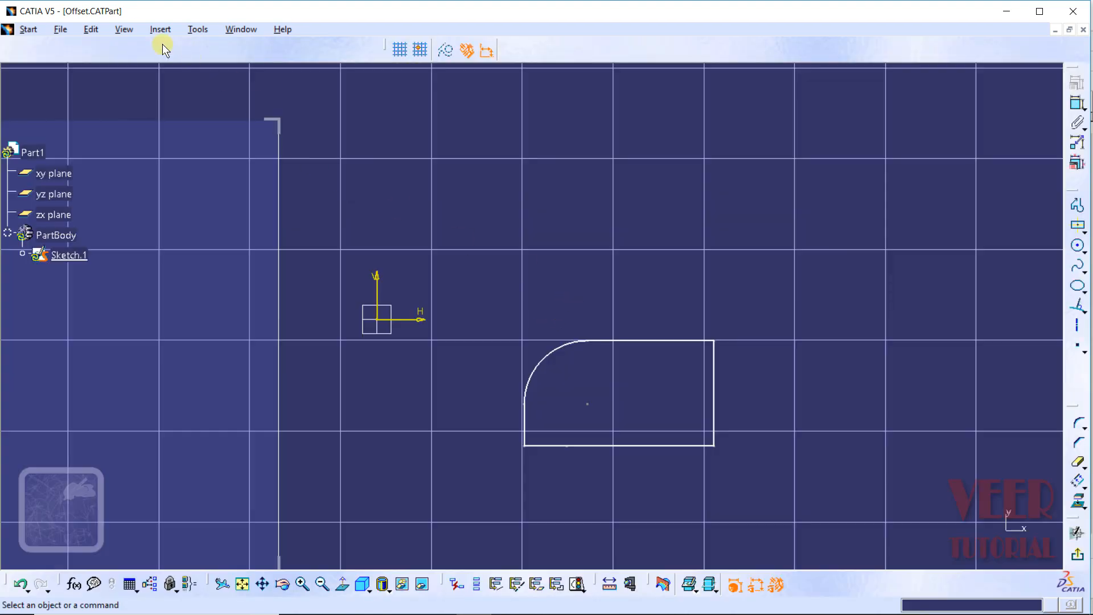
pyautogui.click(122, 30)
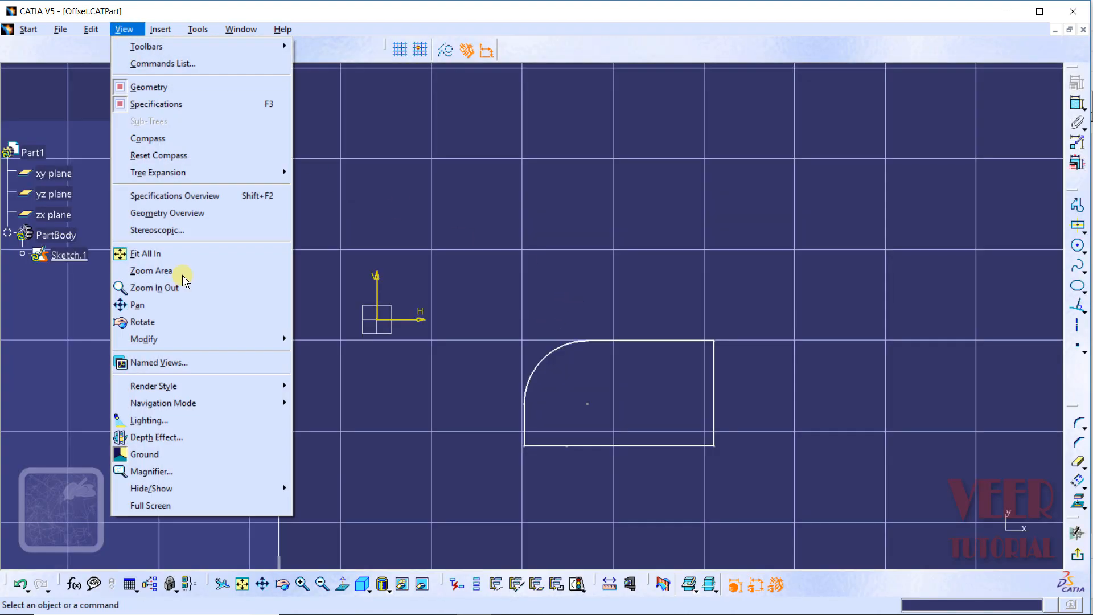
pyautogui.click(145, 454)
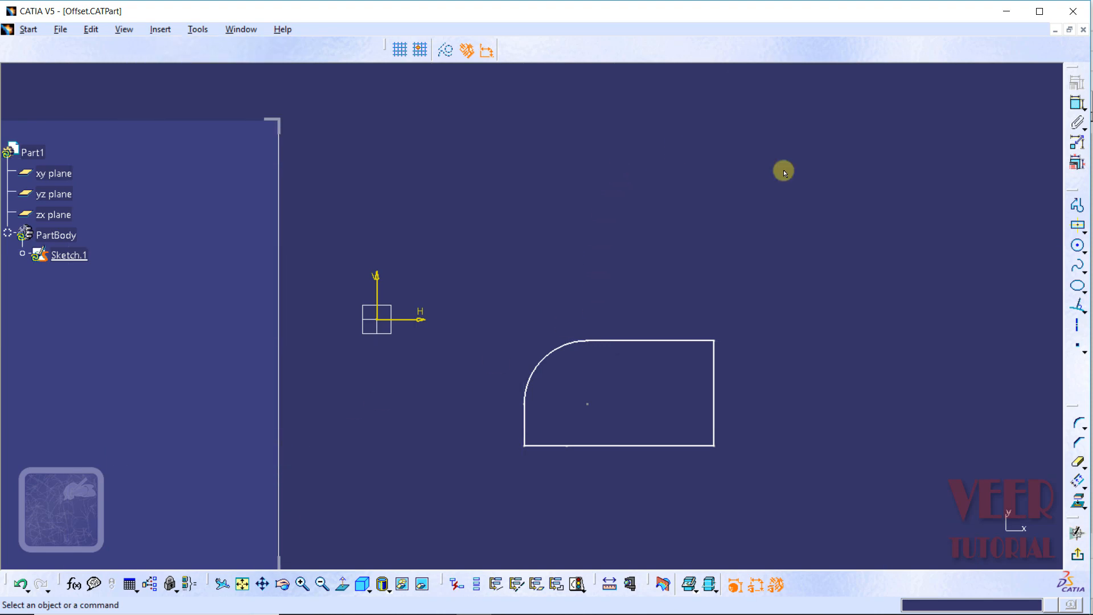
# Offset the profile's right vertical line outward by 20 mm with no propagation and one instance.
pyautogui.click(1083, 488)
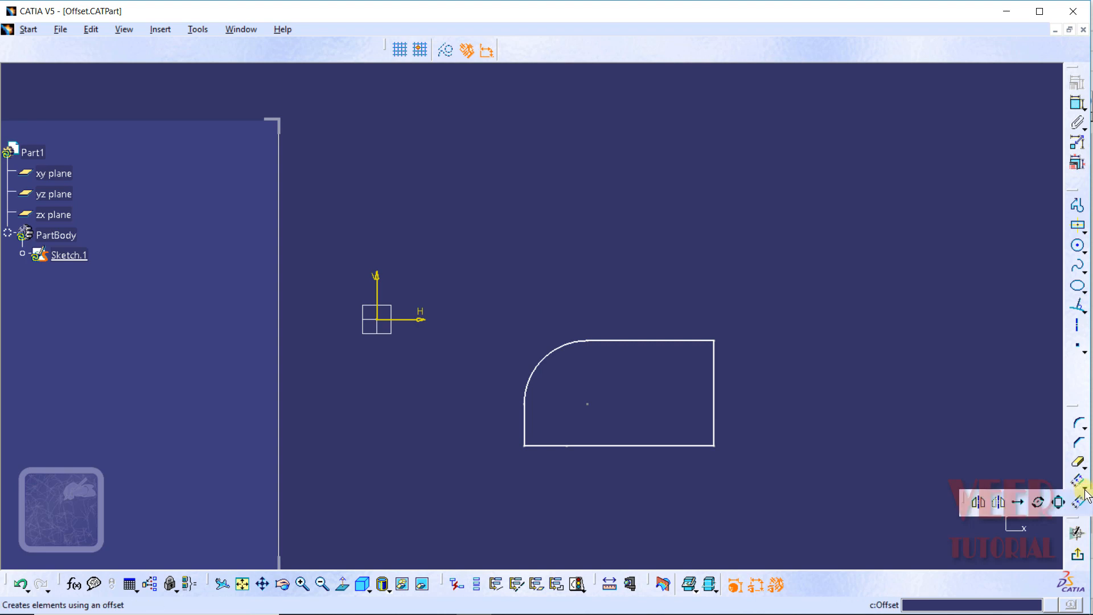
pyautogui.click(1079, 504)
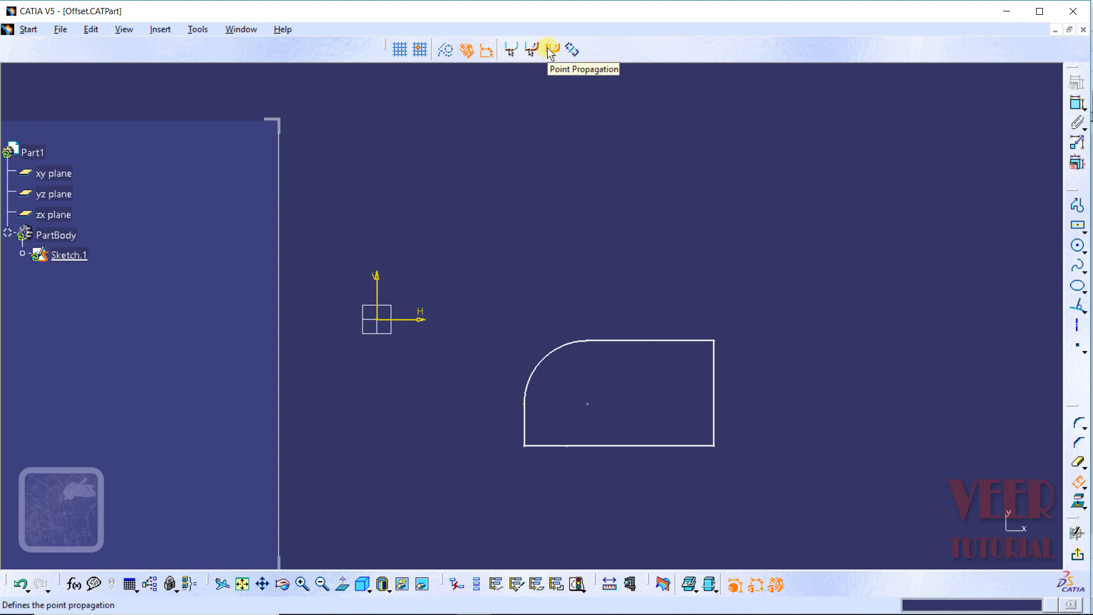
pyautogui.click(507, 50)
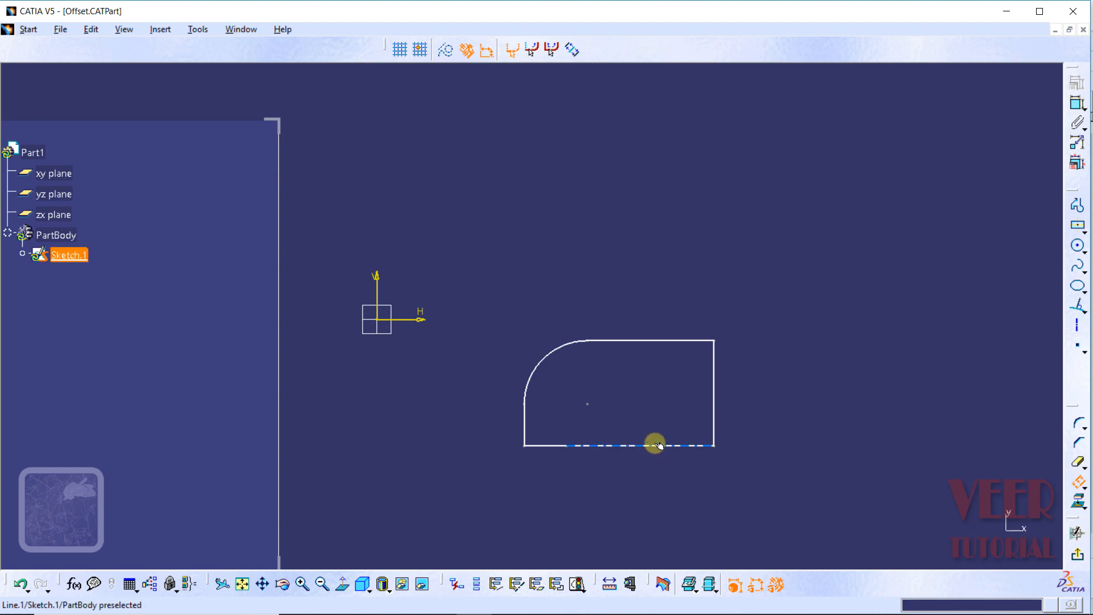
pyautogui.click(714, 395)
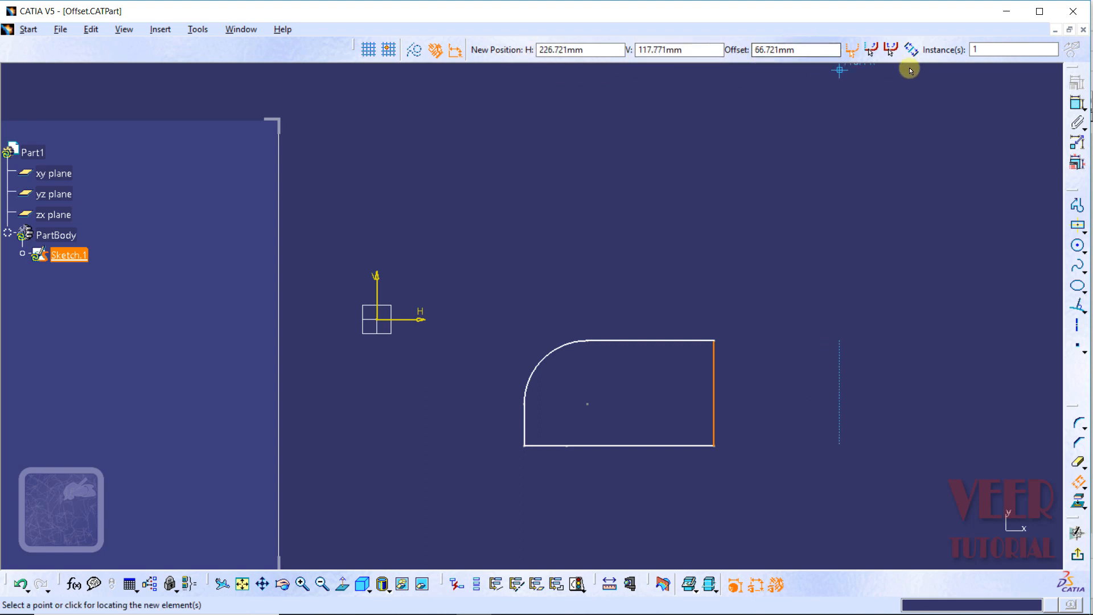
pyautogui.click(985, 51)
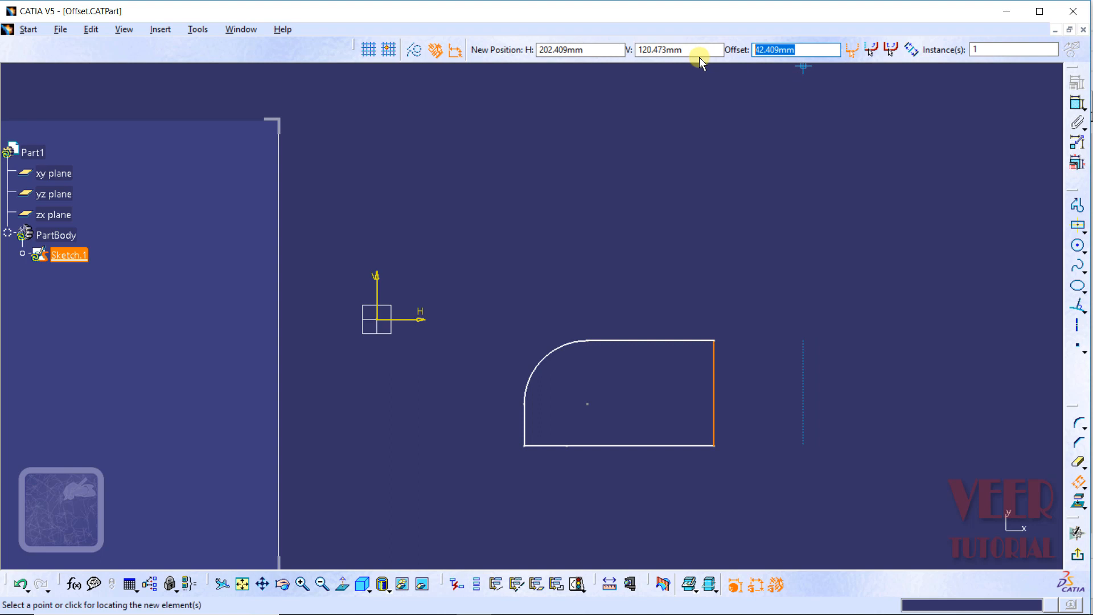
pyautogui.write('20')
pyautogui.press('Return')
pyautogui.click(788, 481)
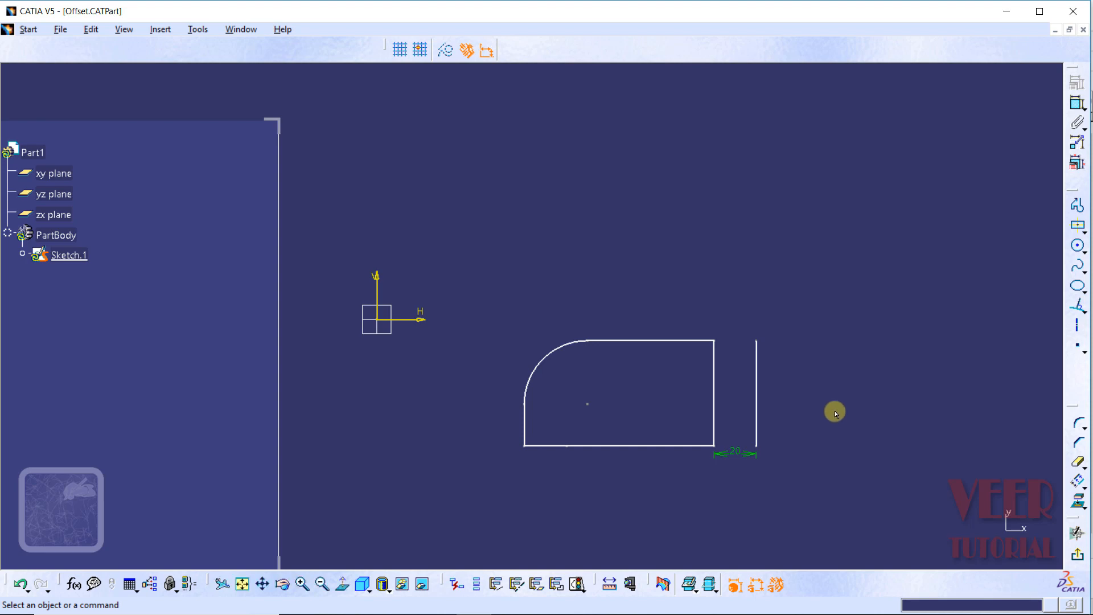
# Offset the profile's right vertical line by -20 mm to the inside, and undo both line offsets.
pyautogui.click(1077, 482)
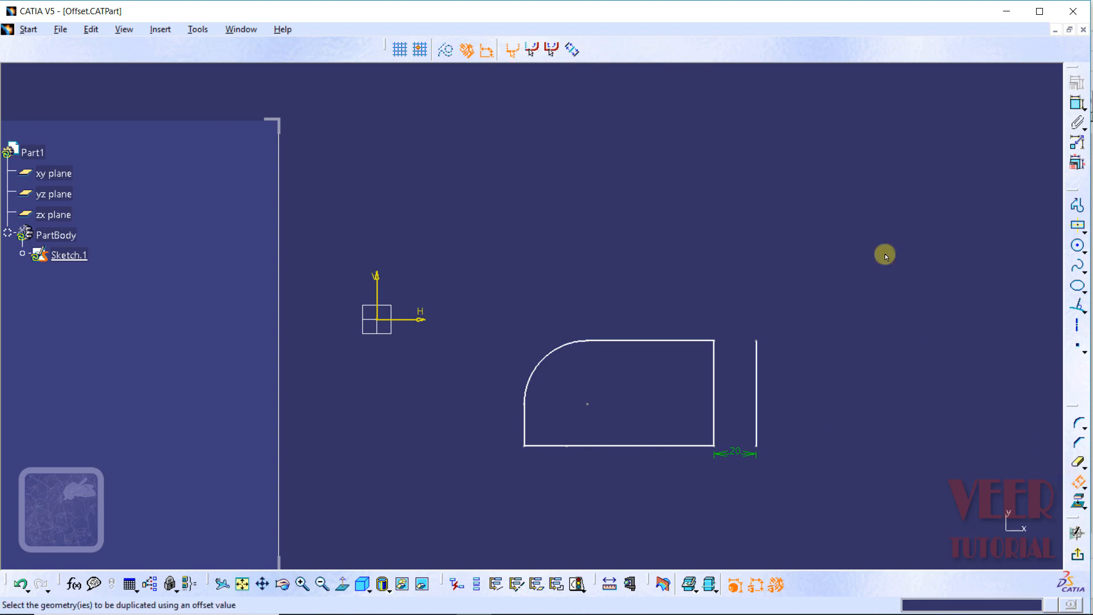
pyautogui.click(715, 385)
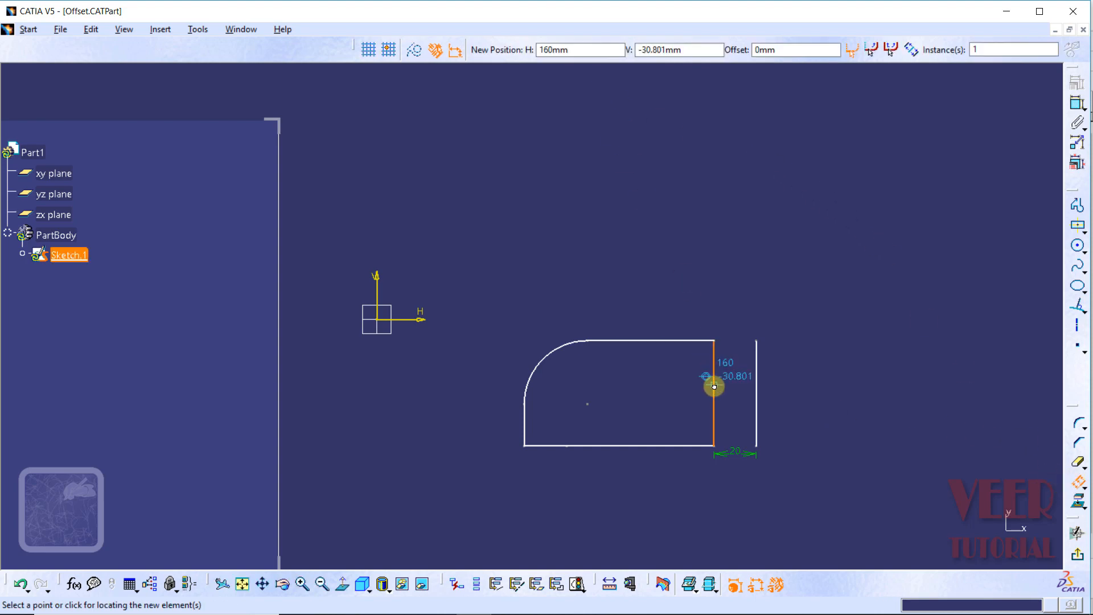
pyautogui.click(797, 49)
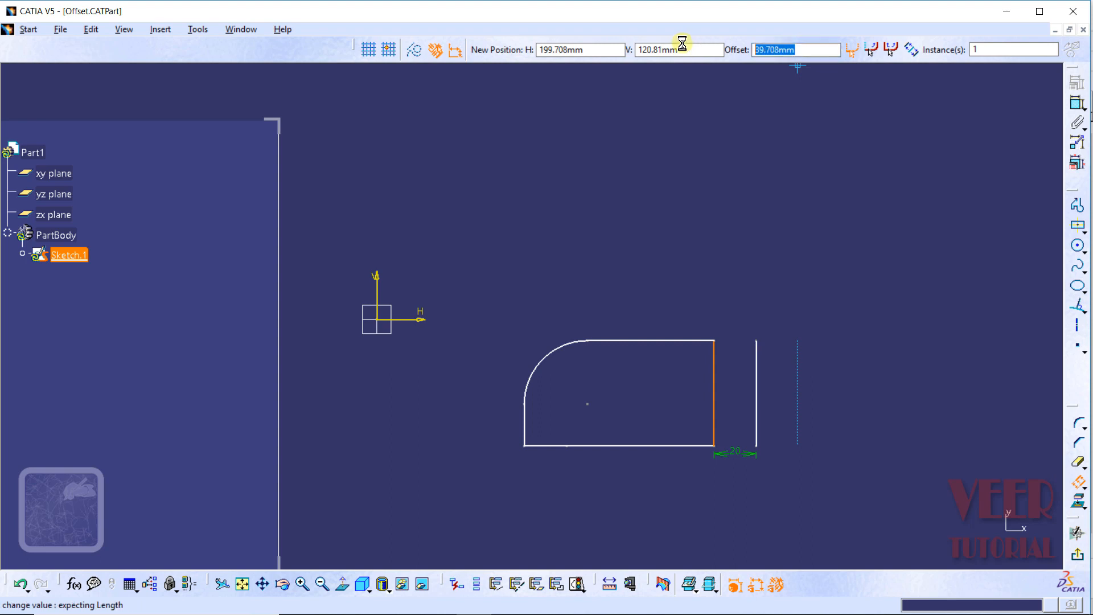
pyautogui.write('-20')
pyautogui.press('Return')
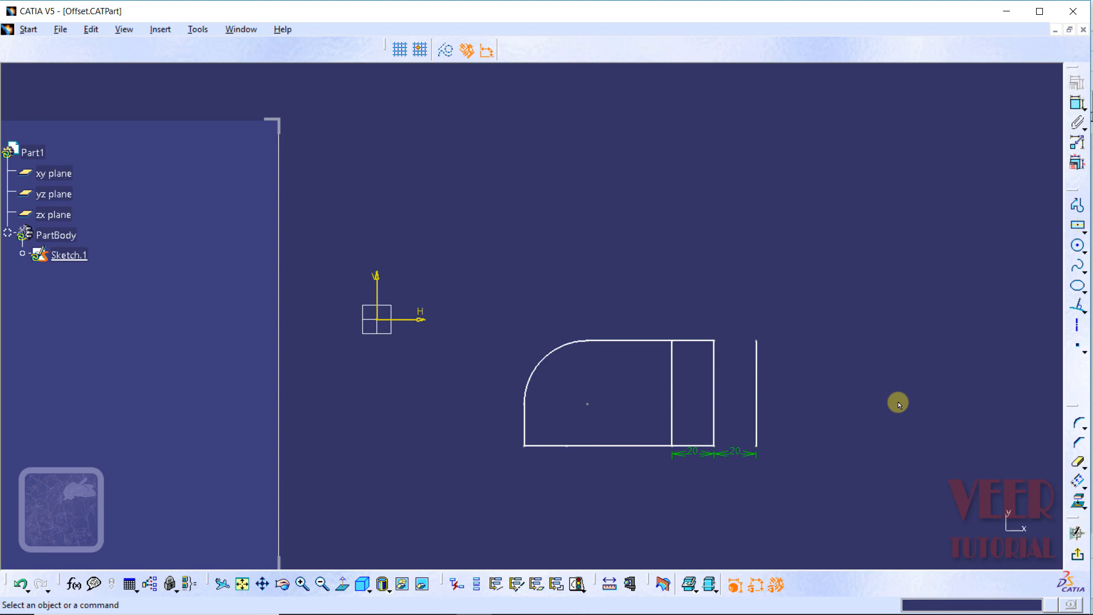
pyautogui.hotkey('ctrl', 'z')
pyautogui.hotkey('ctrl', 'z')
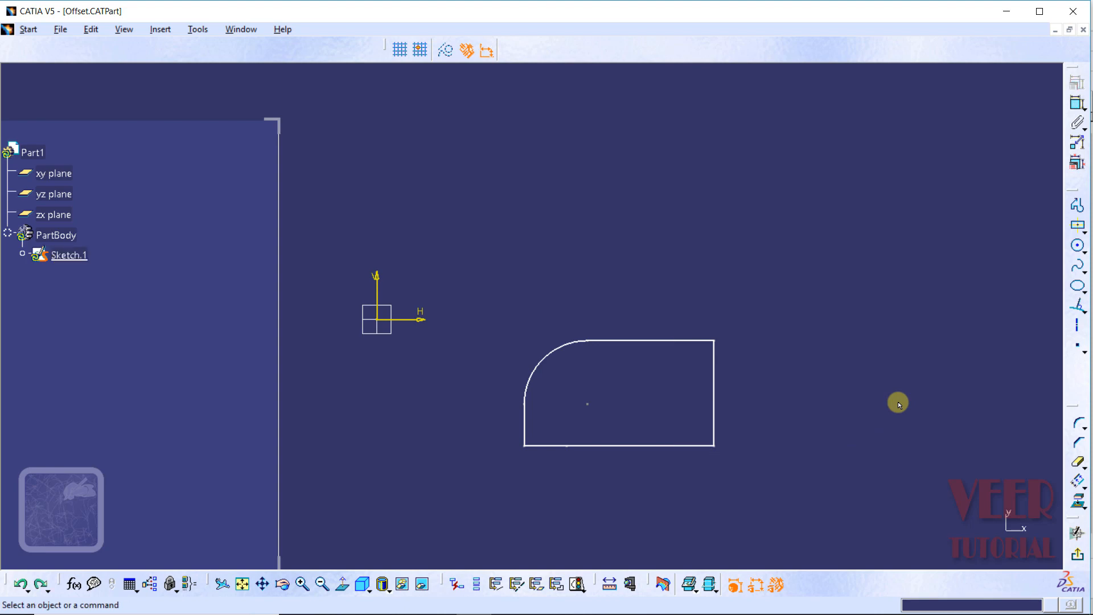
# Offset the profile's corner arc outward by about 17 mm using tangent propagation.
pyautogui.click(1076, 482)
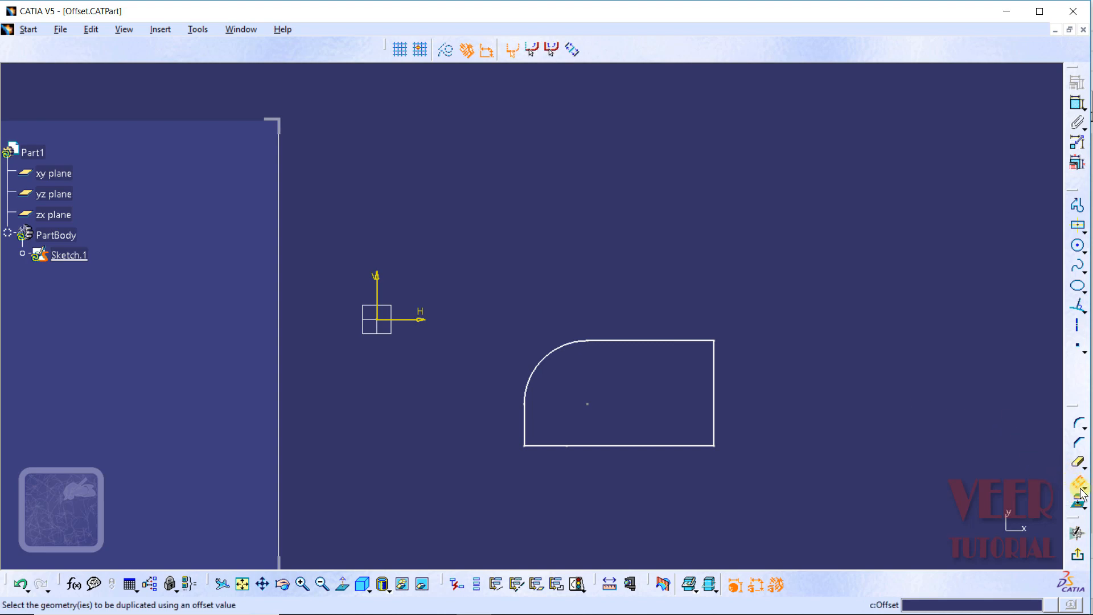
pyautogui.click(532, 49)
pyautogui.click(555, 354)
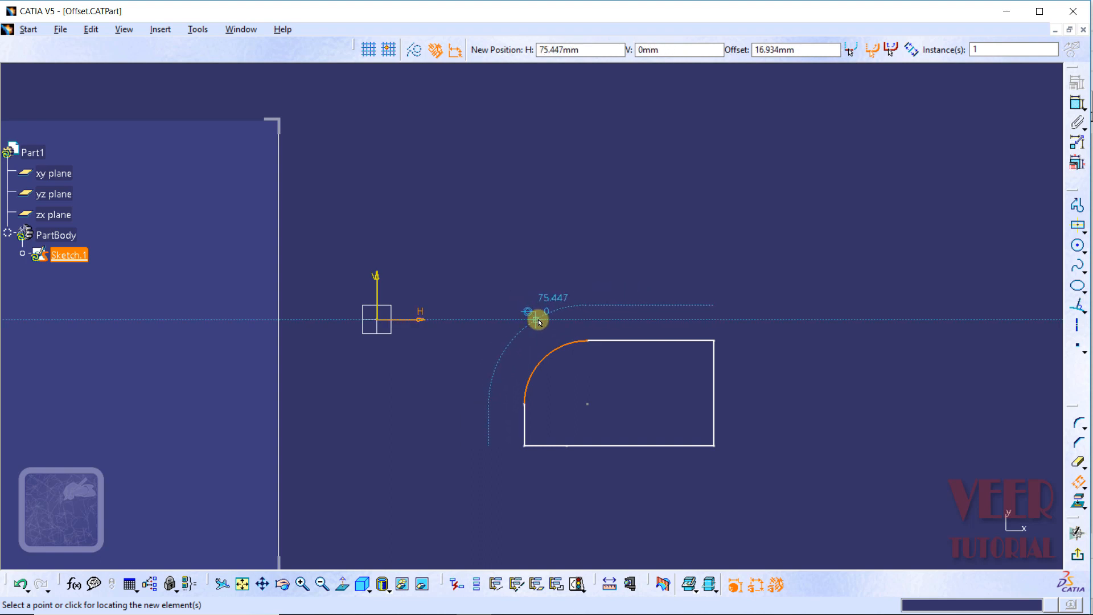
pyautogui.click(539, 321)
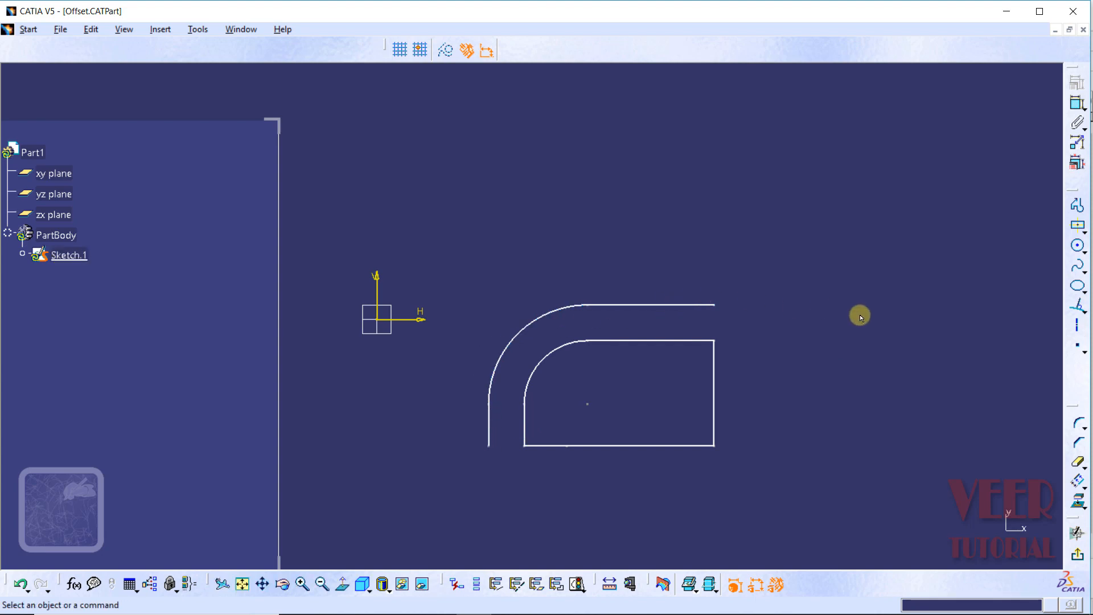
# Offset the whole closed profile slightly inward using point propagation, and undo both the tangent and point propagation offsets.
pyautogui.click(1077, 481)
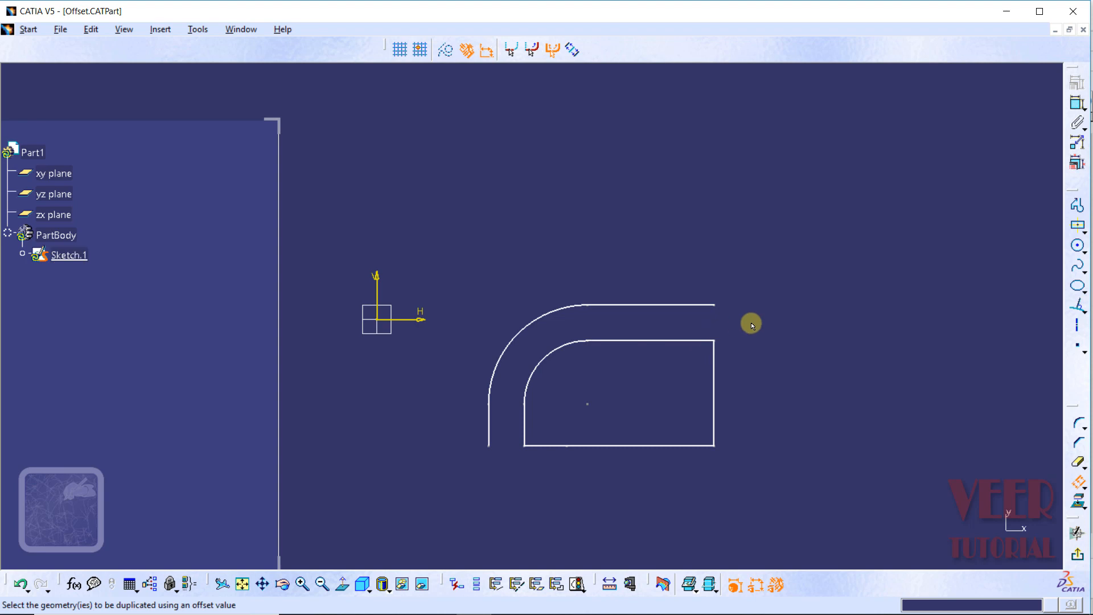
pyautogui.click(556, 480)
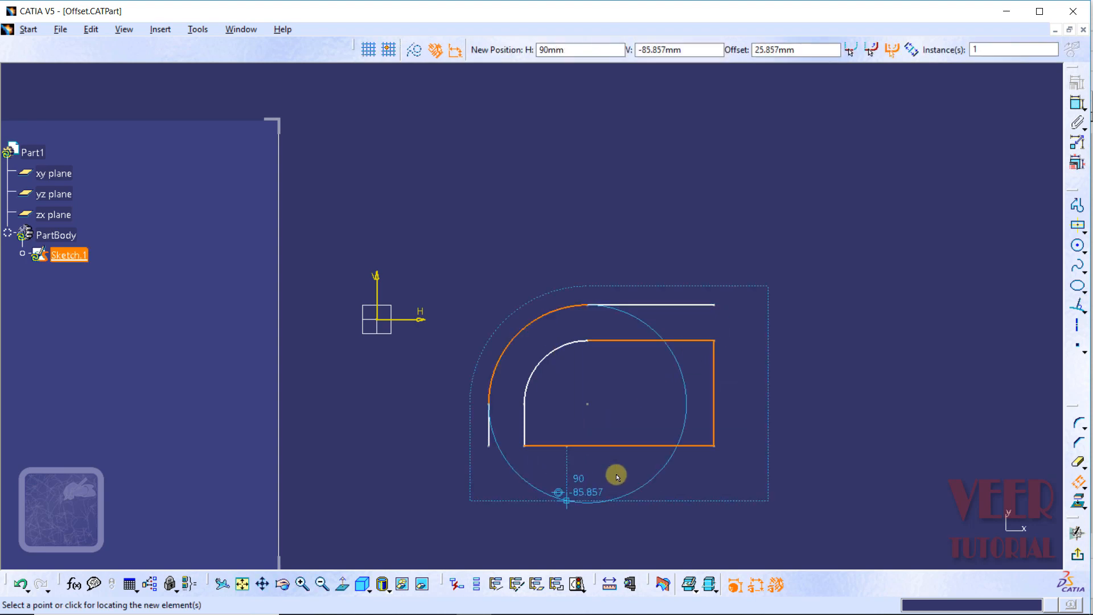
pyautogui.click(629, 439)
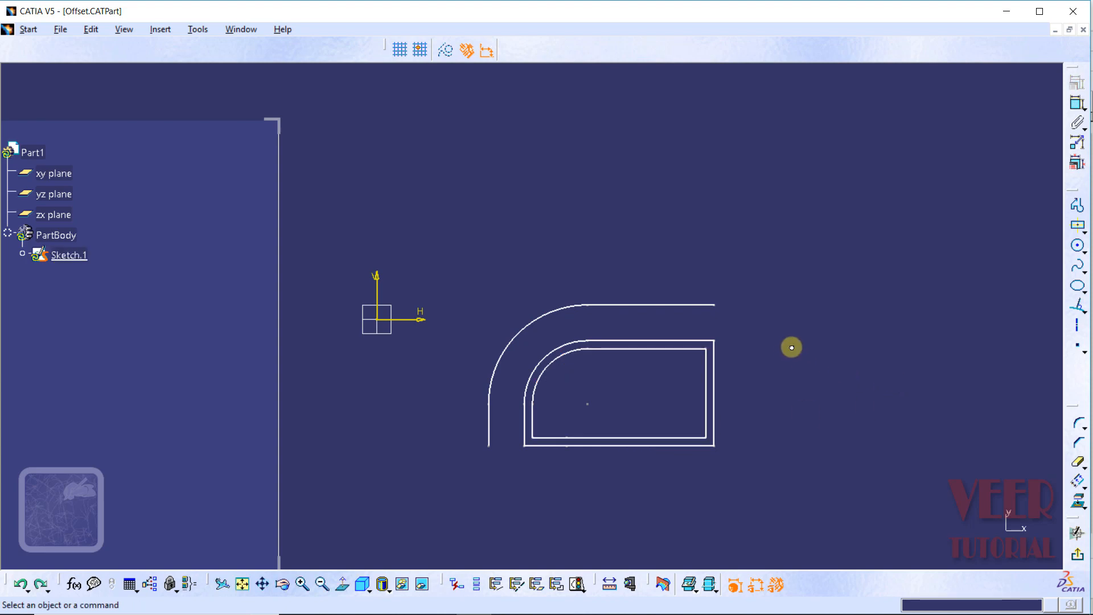
pyautogui.hotkey('ctrl', 'z')
pyautogui.hotkey('ctrl', 'z')
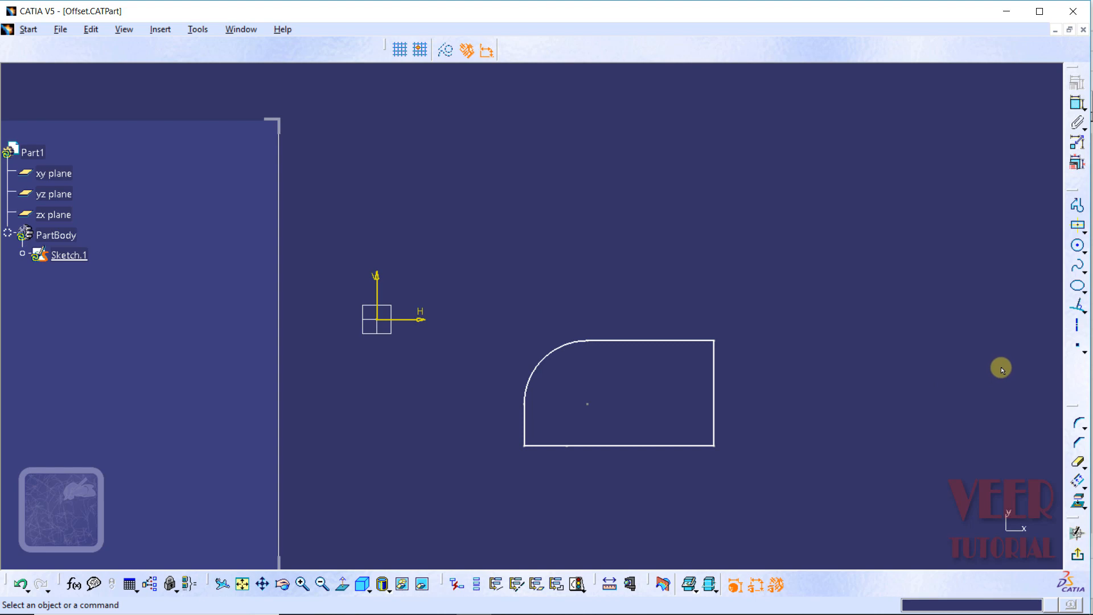
# Offset the whole closed profile by 10 mm to both the inside and outside using Both Side Offset.
pyautogui.click(1078, 485)
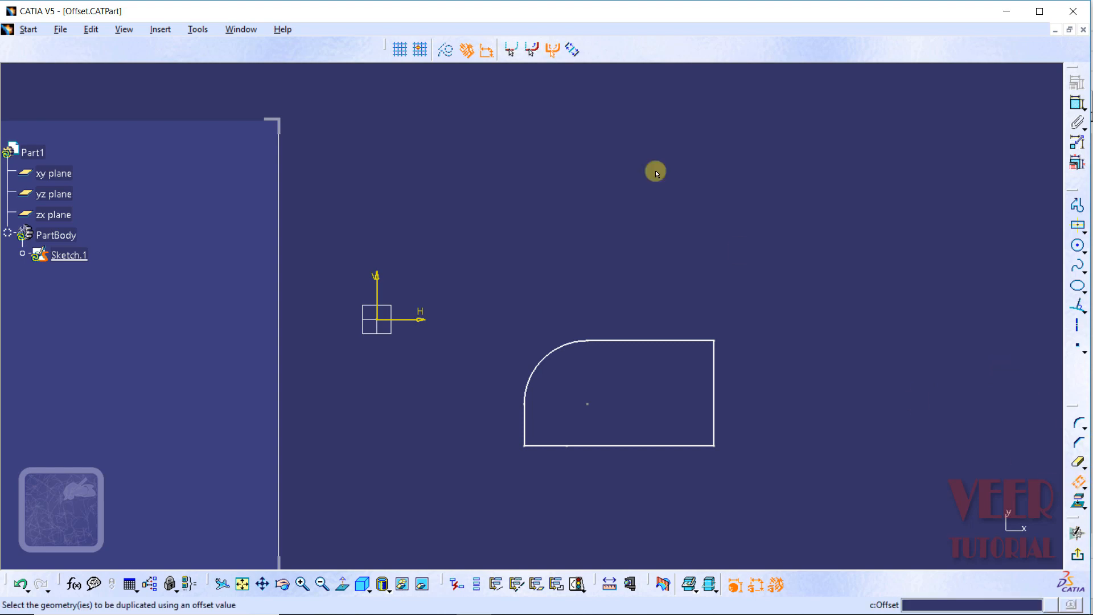
pyautogui.click(572, 50)
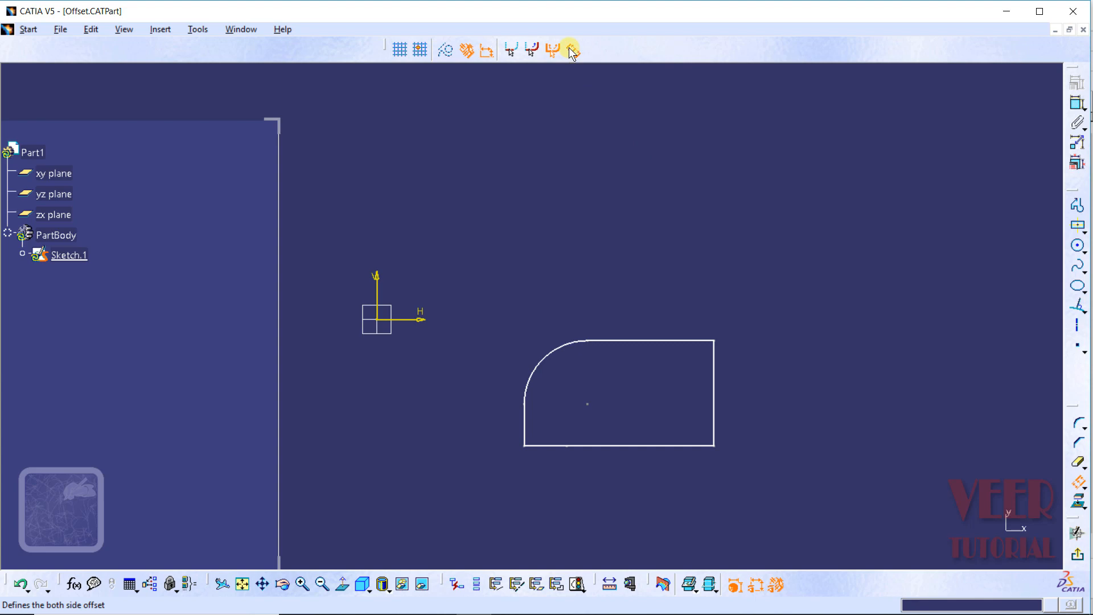
pyautogui.moveTo(777, 271); pyautogui.dragTo(478, 493)
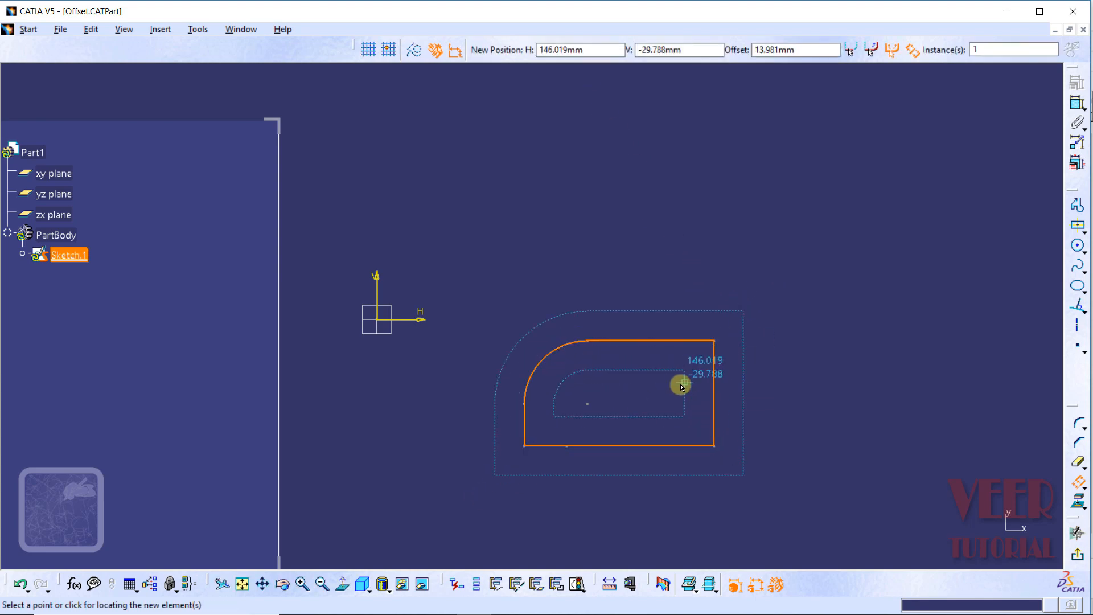
pyautogui.click(797, 51)
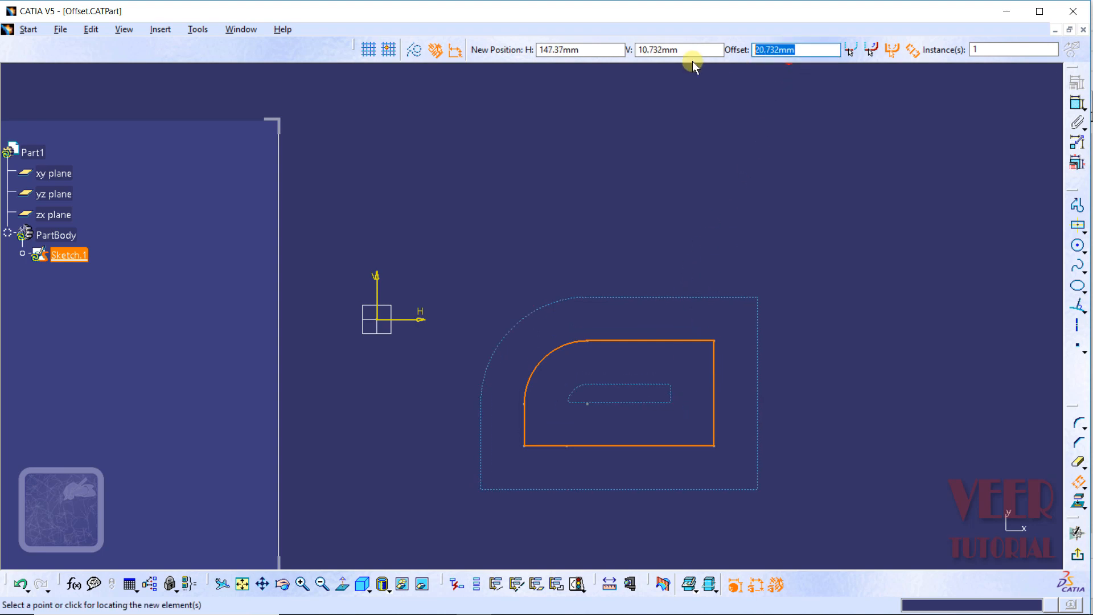
pyautogui.write('10')
pyautogui.press('Return')
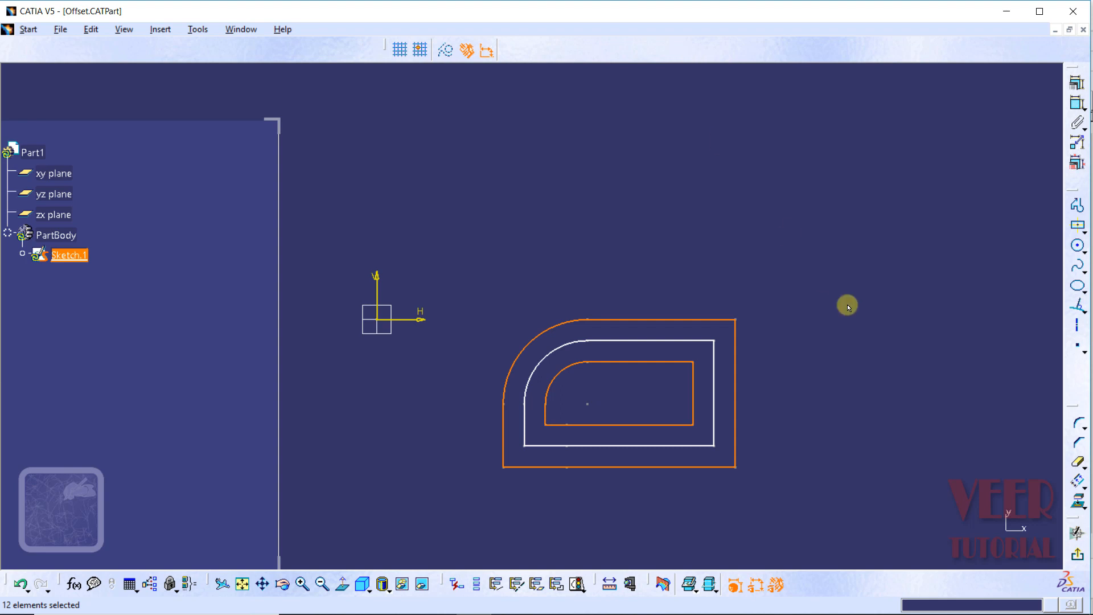
pyautogui.click(856, 358)
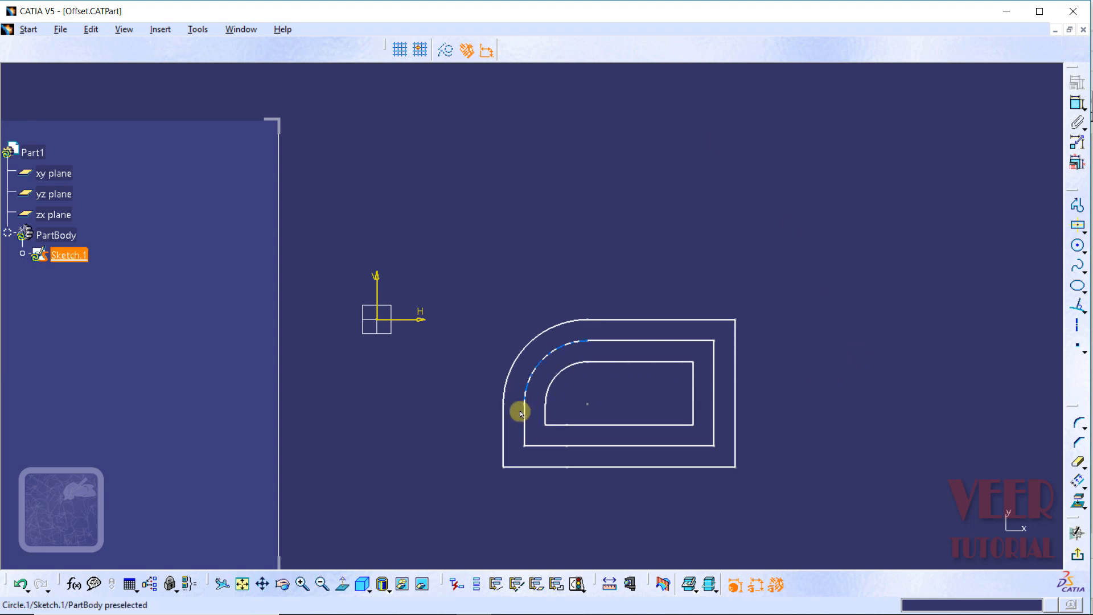